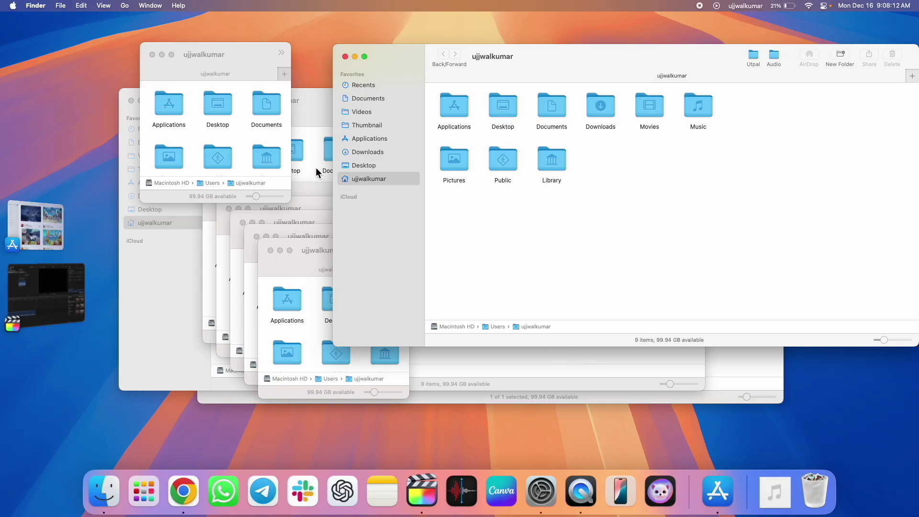
- Minimize one stacked home-folder window, then open Documents in the top-left window
{"action": "left_click", "coordinate": [293, 234]}
{"action": "left_click", "coordinate": [252, 222]}
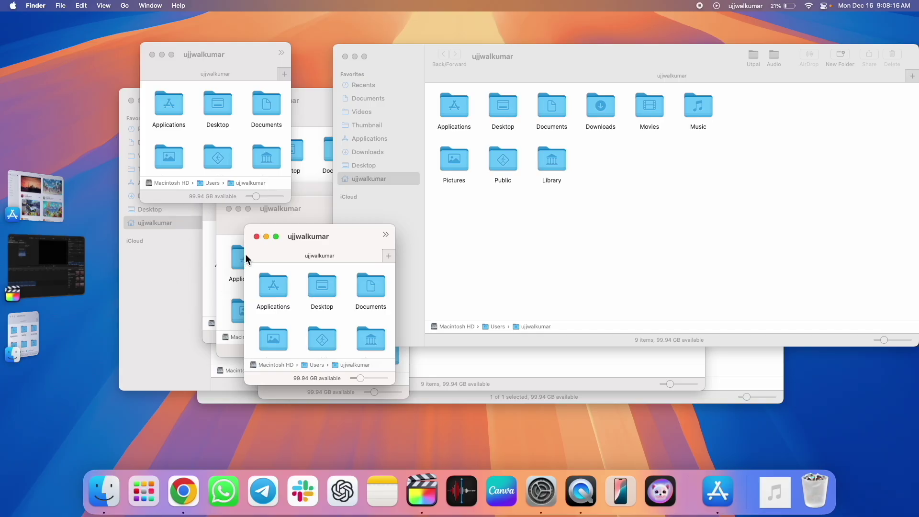
{"action": "double_click", "coordinate": [267, 108]}
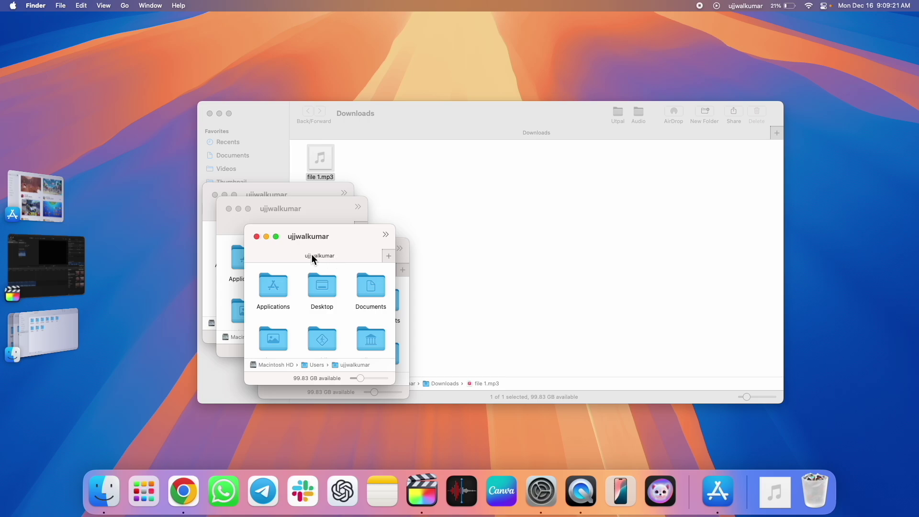
- Open a new Finder window and close the Downloads window
{"action": "key", "text": "super+n"}
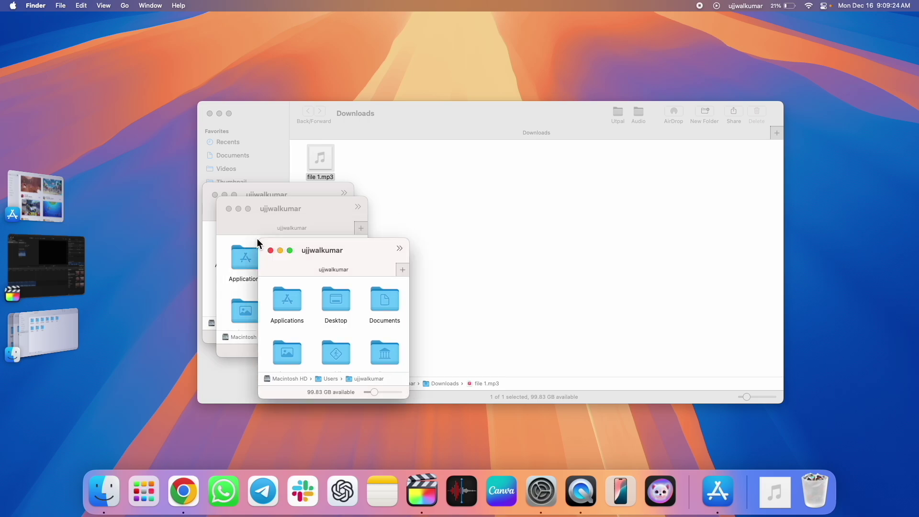
{"action": "left_click", "coordinate": [398, 136]}
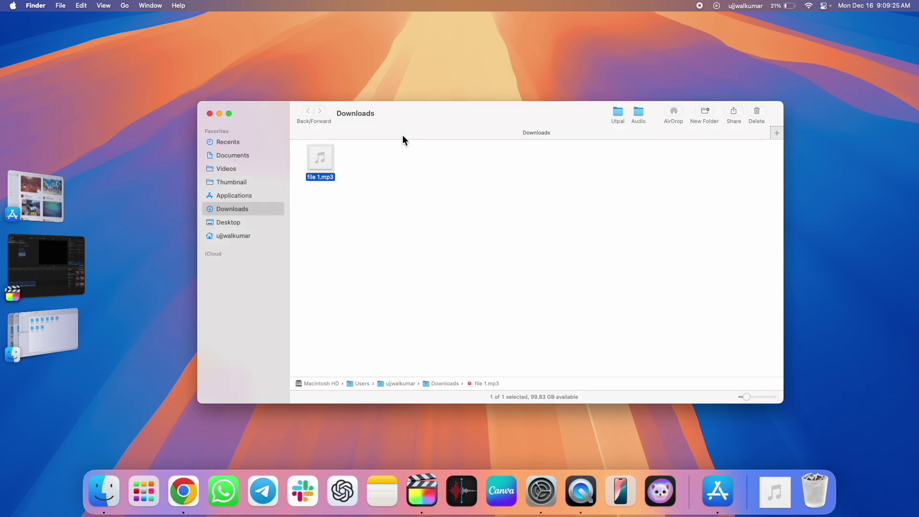
{"action": "left_click", "coordinate": [209, 113]}
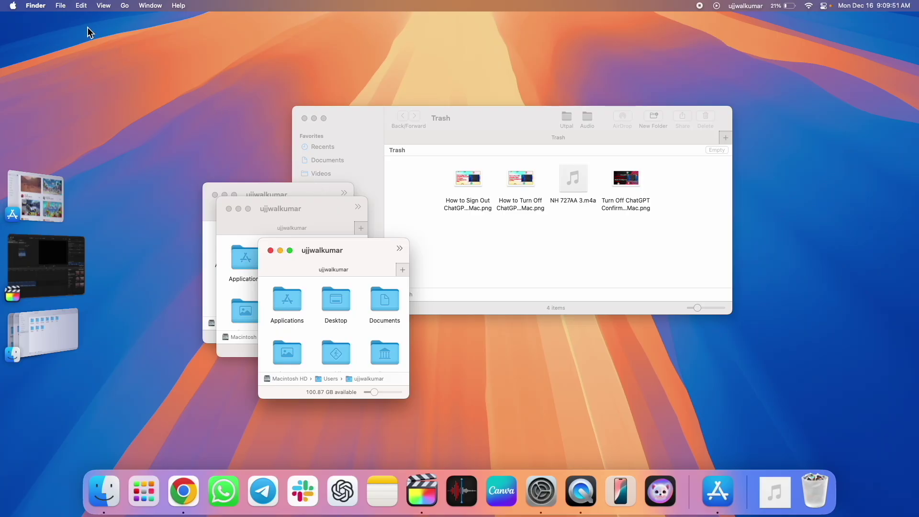
- Use File > Close All to shut the Trash and home-folder windows together
{"action": "left_click", "coordinate": [61, 6]}
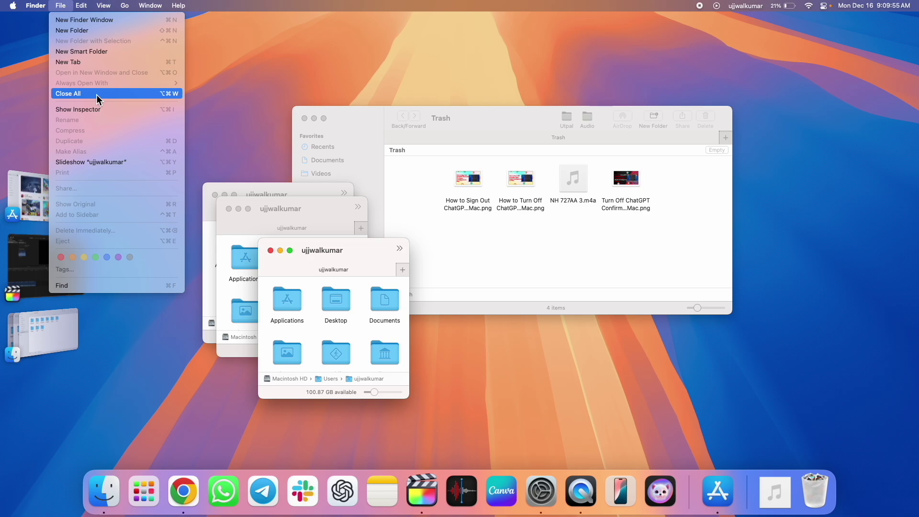
{"action": "left_click", "coordinate": [97, 95]}
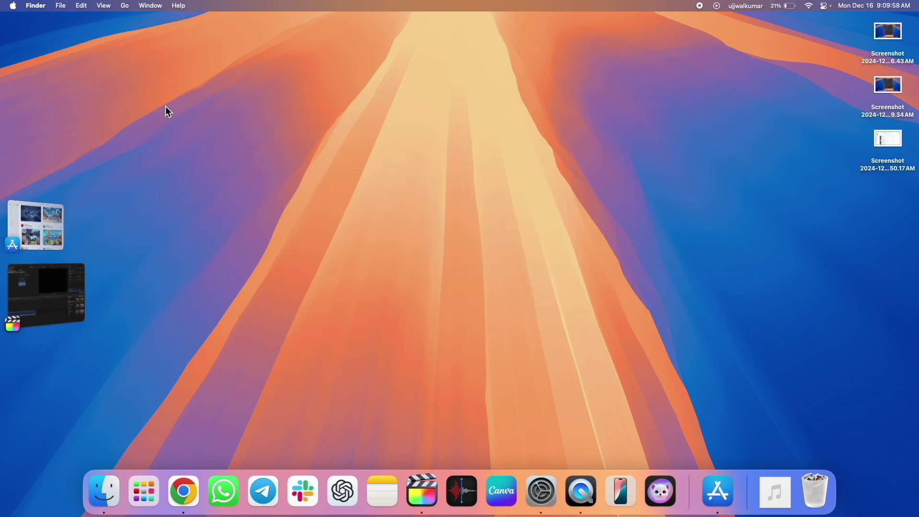
- Leave the desktops overview and clear all stacked home-folder windows at once
{"action": "key", "text": "ctrl+Up"}
{"action": "key", "text": "ctrl+Right"}
{"action": "key", "text": "ctrl+Left"}
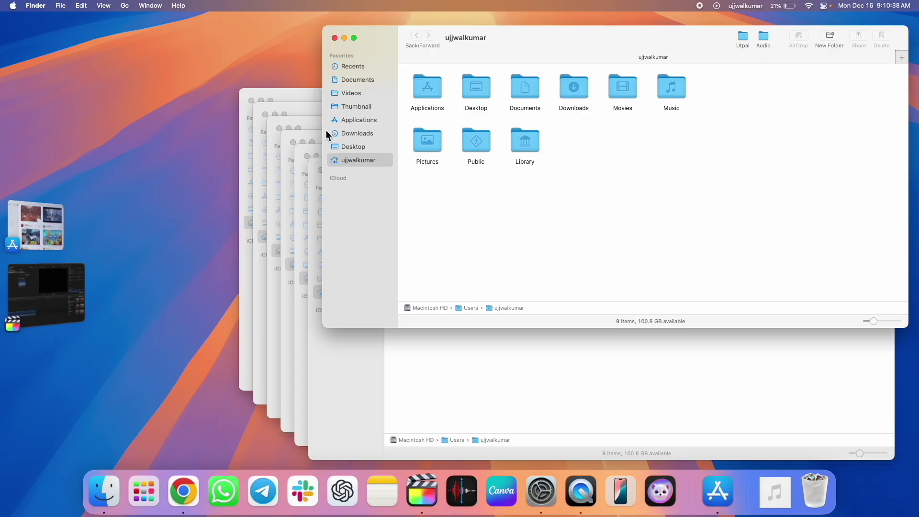
{"action": "key", "text": "super+h"}
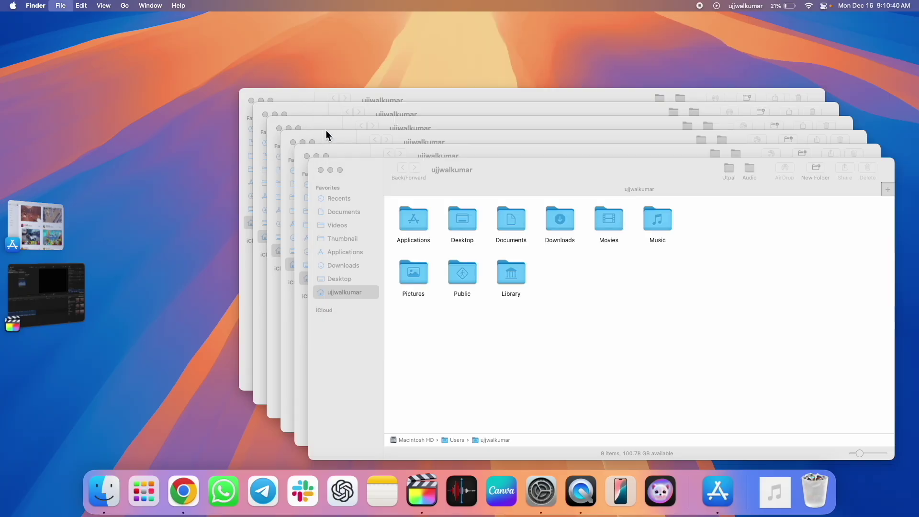